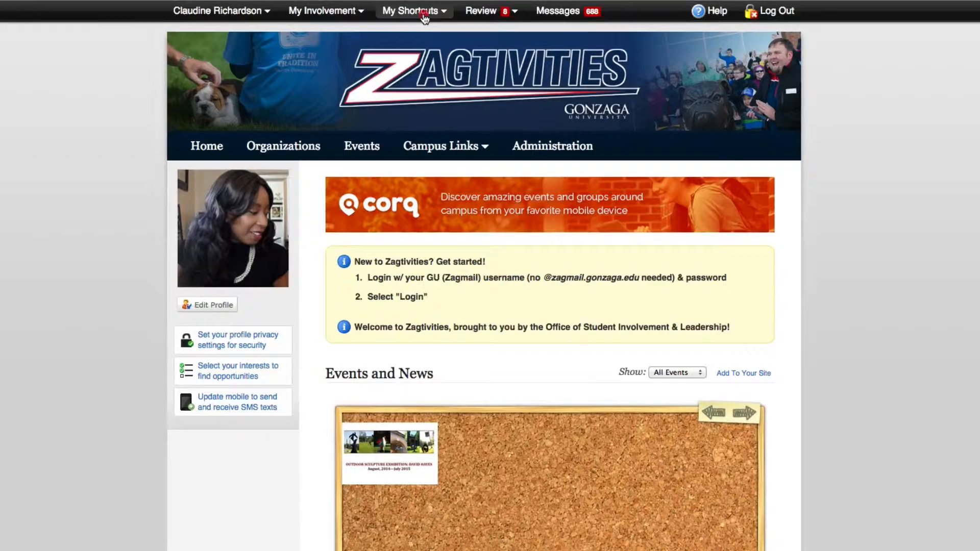
# - Open the My Shortcuts dropdown listing the organizations you belong to
pyautogui.click(442, 12)
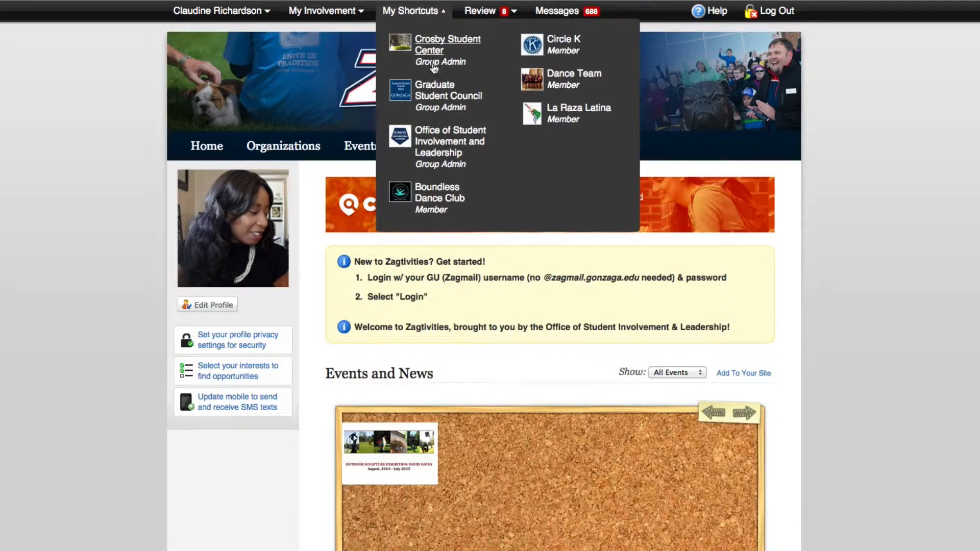
# - Go to the Graduate Student Council group page from My Shortcuts
pyautogui.click(437, 90)
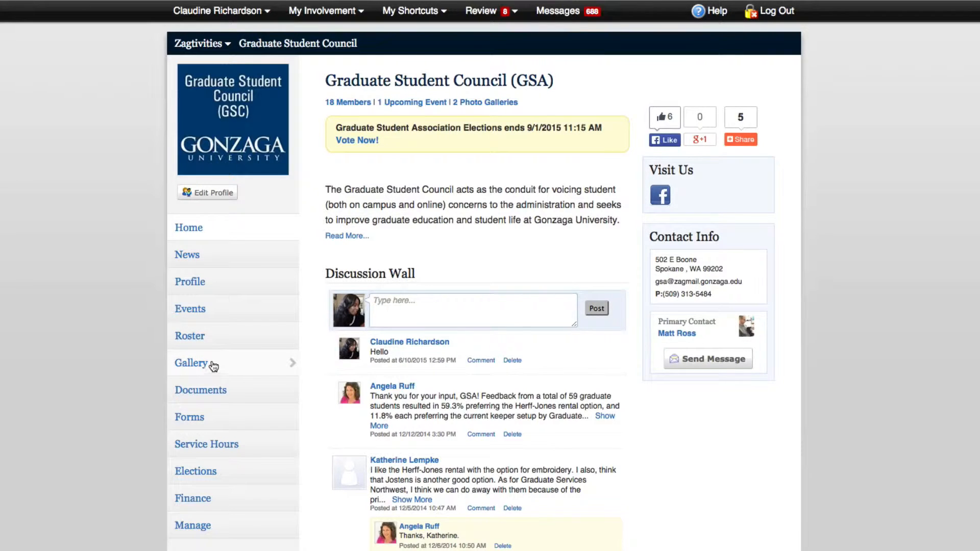
# - Open the council's Finance records and start a new purchase request
pyautogui.click(215, 498)
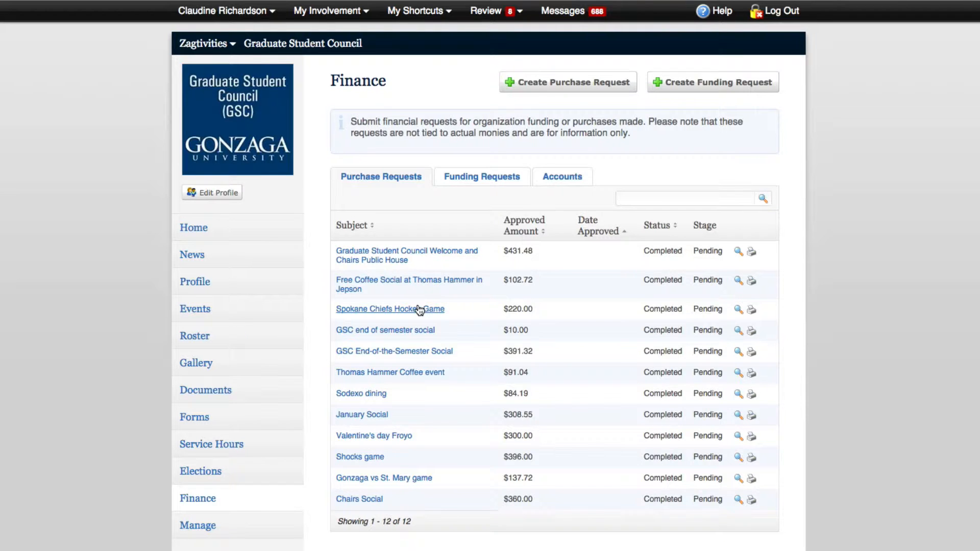
pyautogui.click(552, 91)
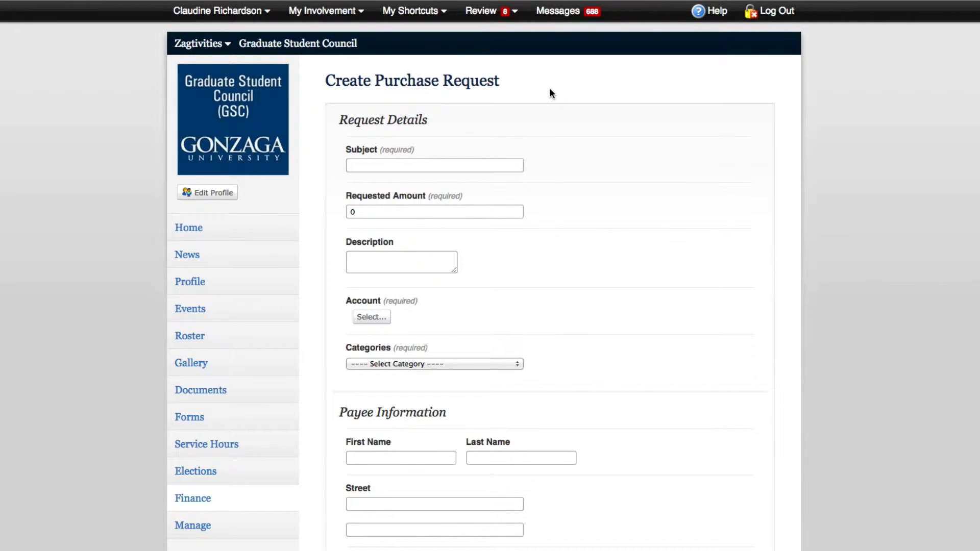
# - Enter subject 'Party 2015', amount 1.00, description 'This is for the Party 2015 bash on June 11', then list accounts
pyautogui.click(501, 168)
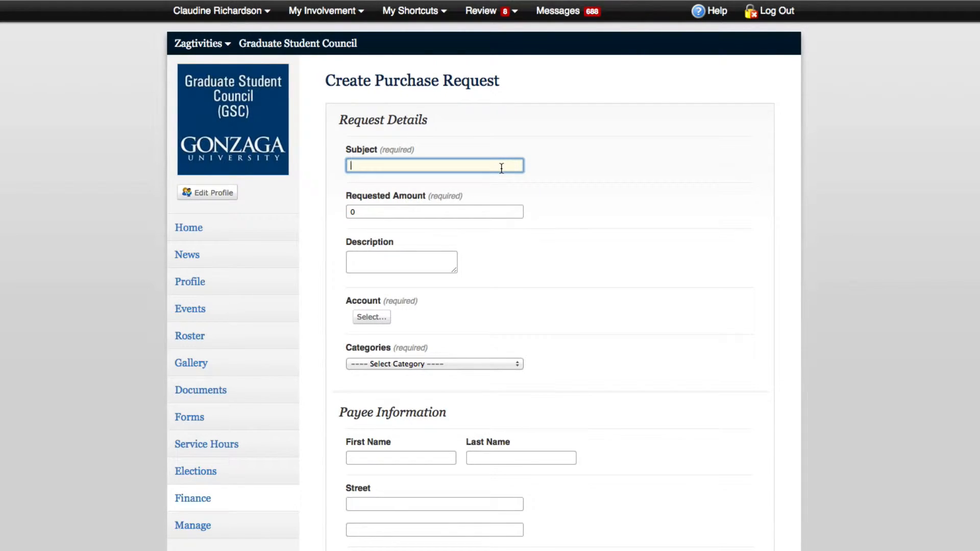
pyautogui.write('Party 2015')
pyautogui.click(457, 210)
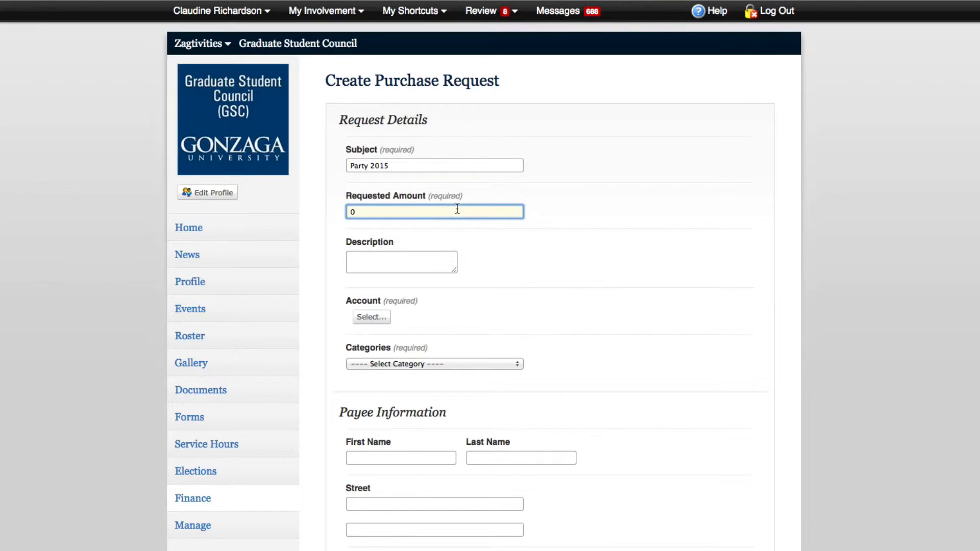
pyautogui.press('BackSpace')
pyautogui.write('1.00')
pyautogui.click(415, 260)
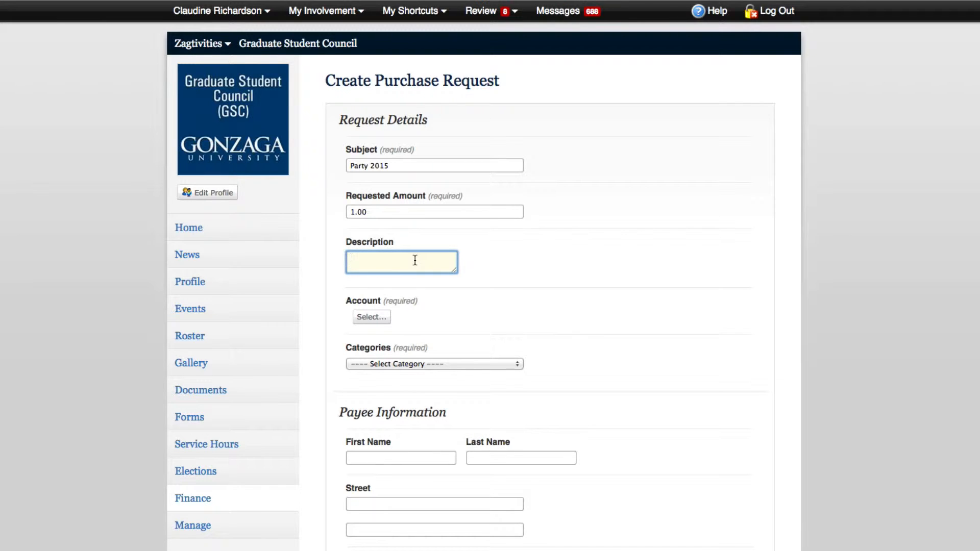
pyautogui.write('This d')
pyautogui.press('BackSpace')
pyautogui.write('is for the Party 2015 bash on June 11')
pyautogui.click(371, 317)
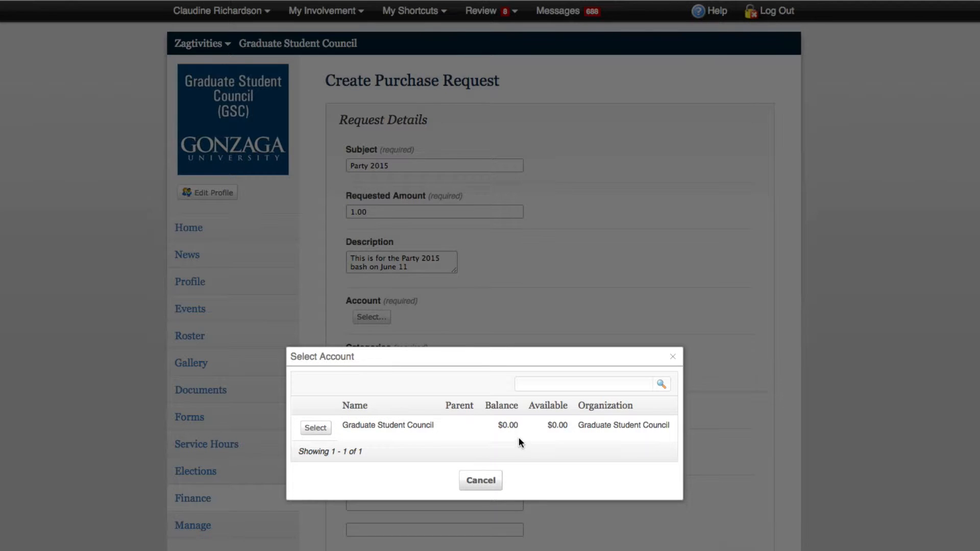
# - Select the Graduate Student Council account and choose category Supplies 4A17
pyautogui.click(313, 429)
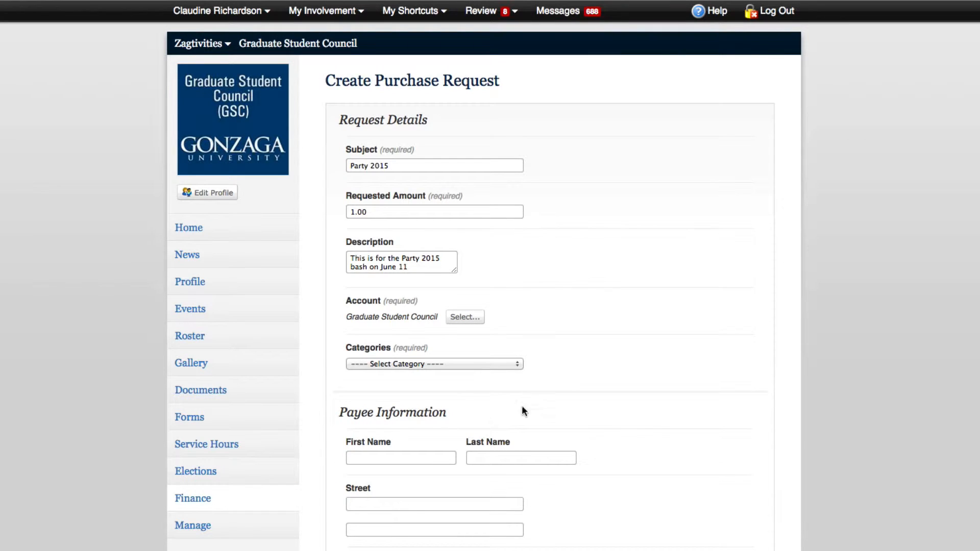
pyautogui.scroll(-1, 544, 394)
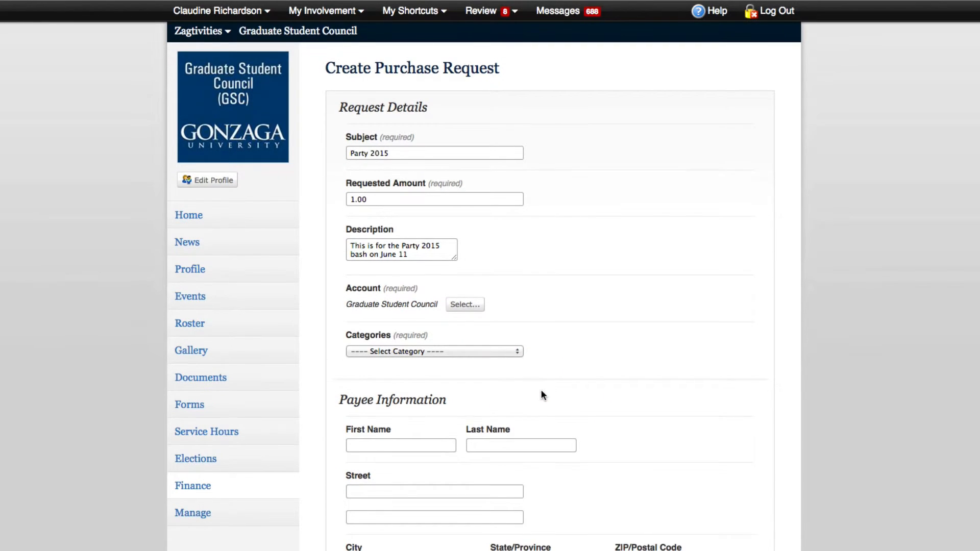
pyautogui.click(478, 353)
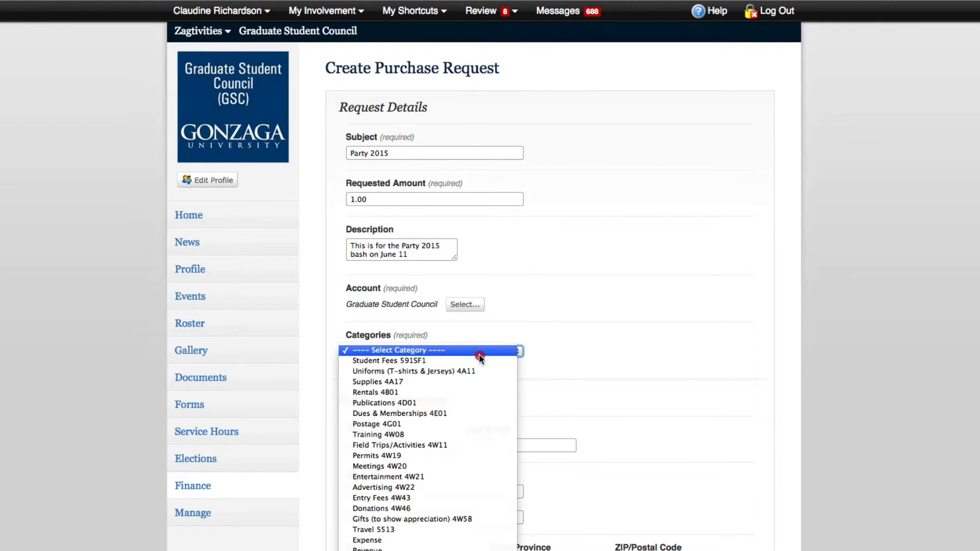
pyautogui.click(480, 384)
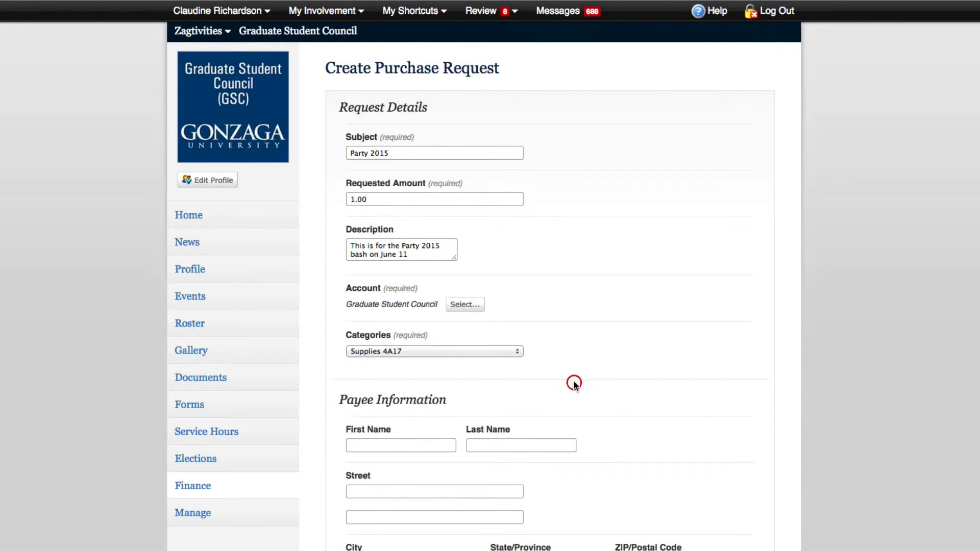
pyautogui.scroll(-6, 573, 381)
# - Enter Macys as the payee's first name under Payee Information
pyautogui.click(394, 146)
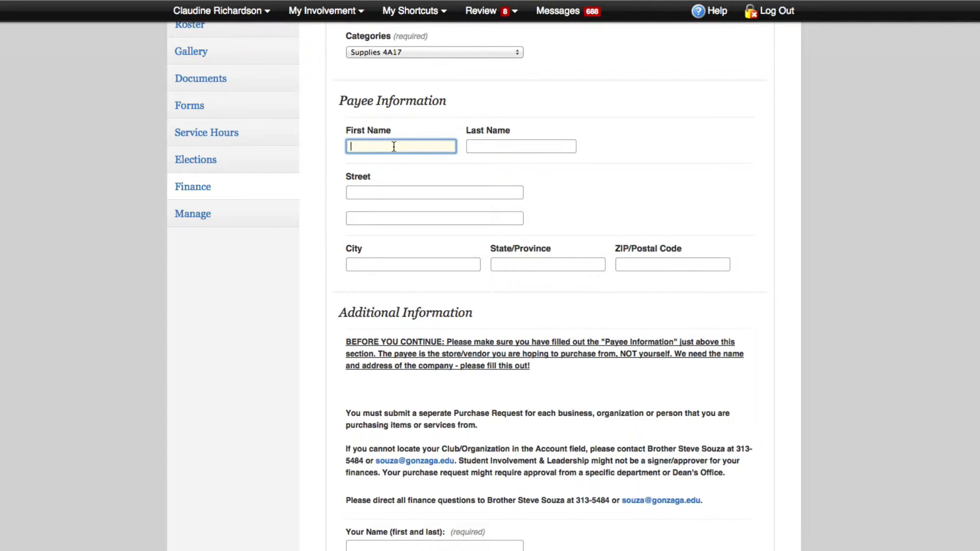
pyautogui.write('Macys')
pyautogui.click(444, 190)
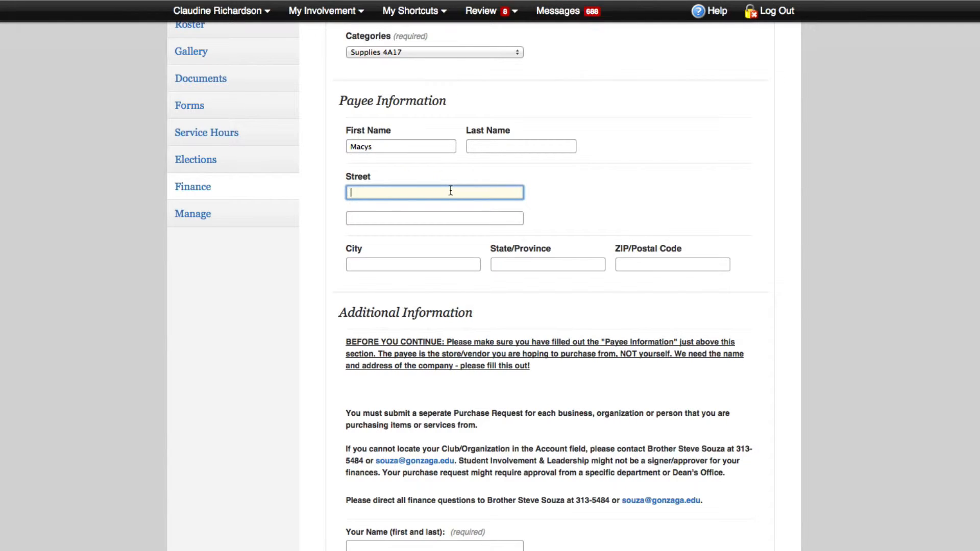
# - Fill in the requester's name, e-mail address and cell number
pyautogui.scroll(-3, 454, 210)
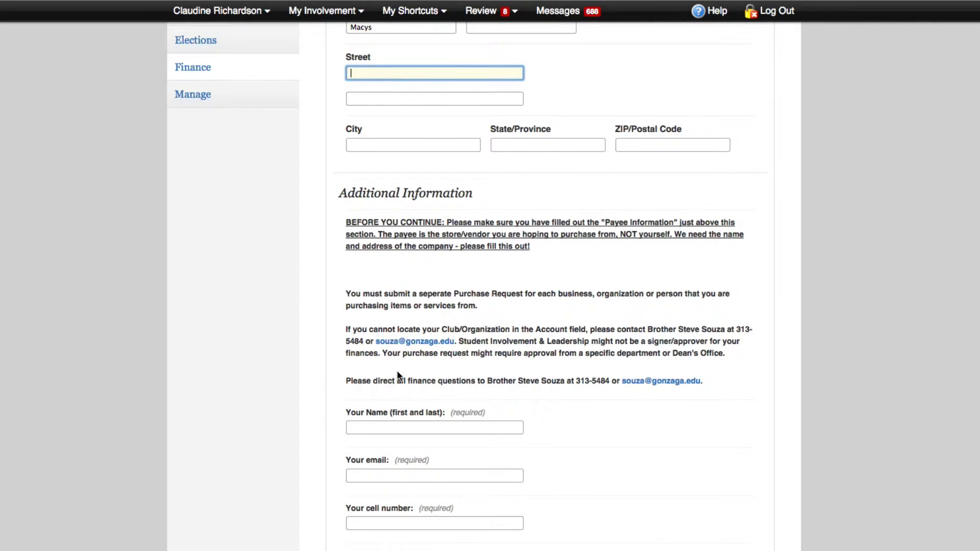
pyautogui.scroll(-1, 398, 375)
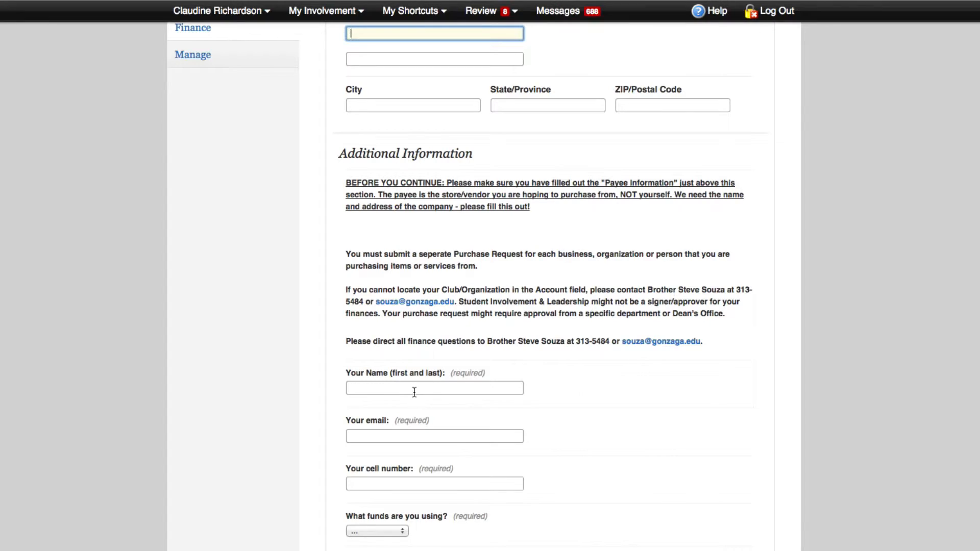
pyautogui.click(415, 389)
pyautogui.write('Claudine')
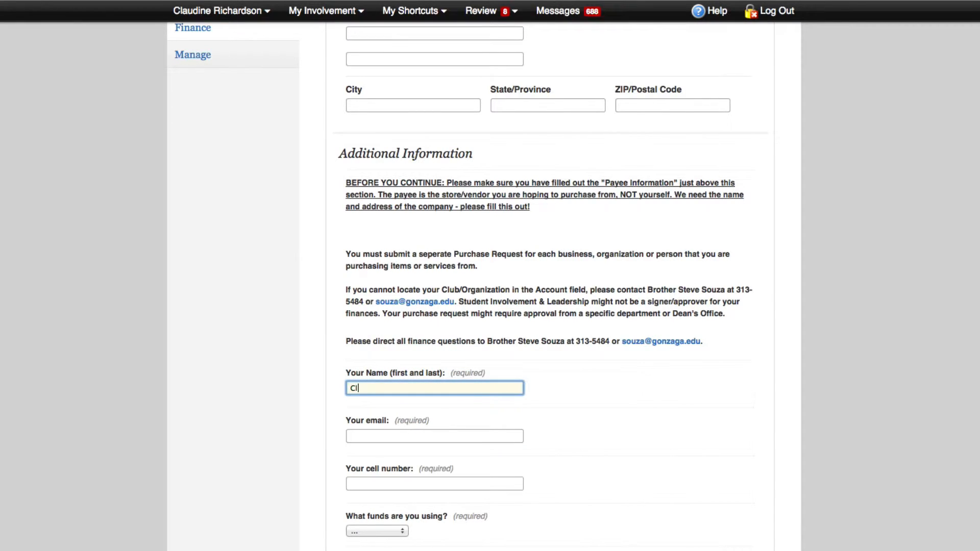
pyautogui.press('Tab')
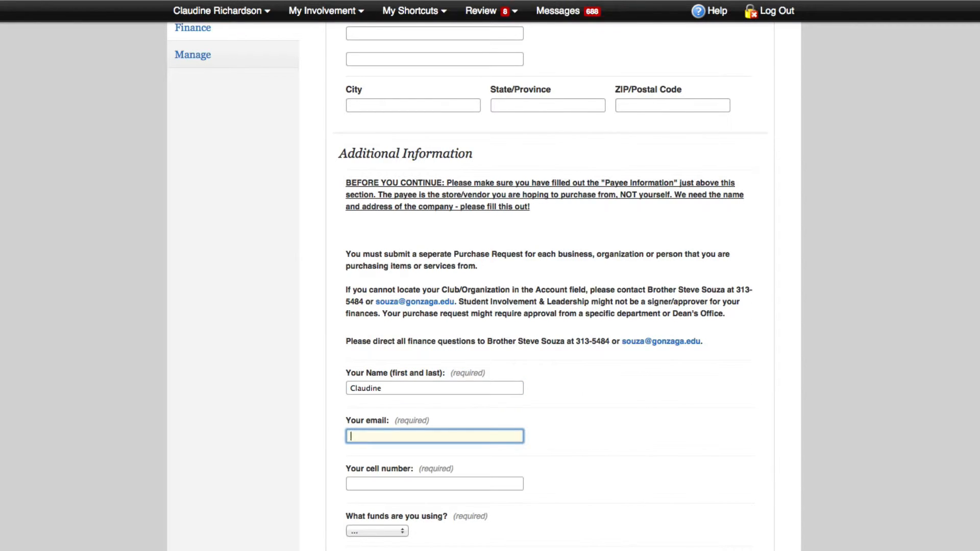
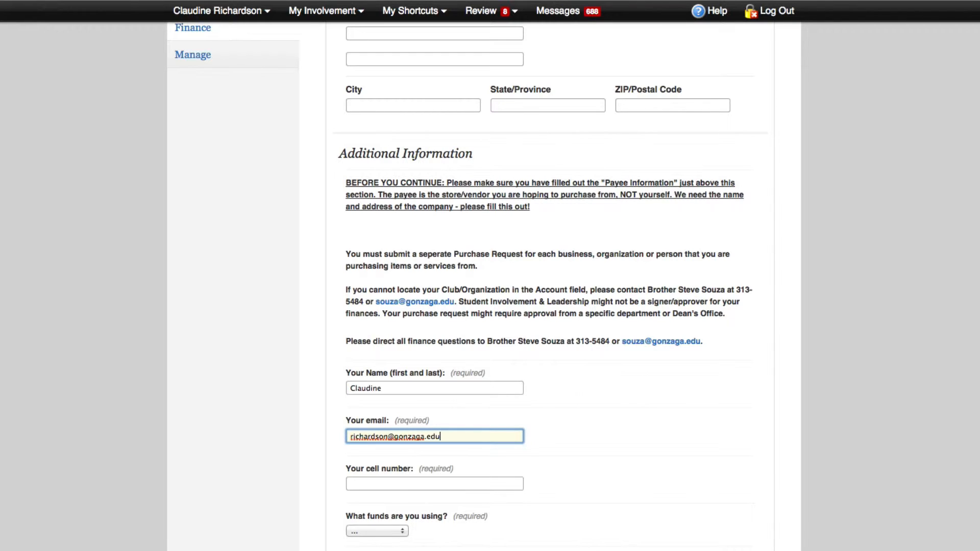
pyautogui.click(400, 482)
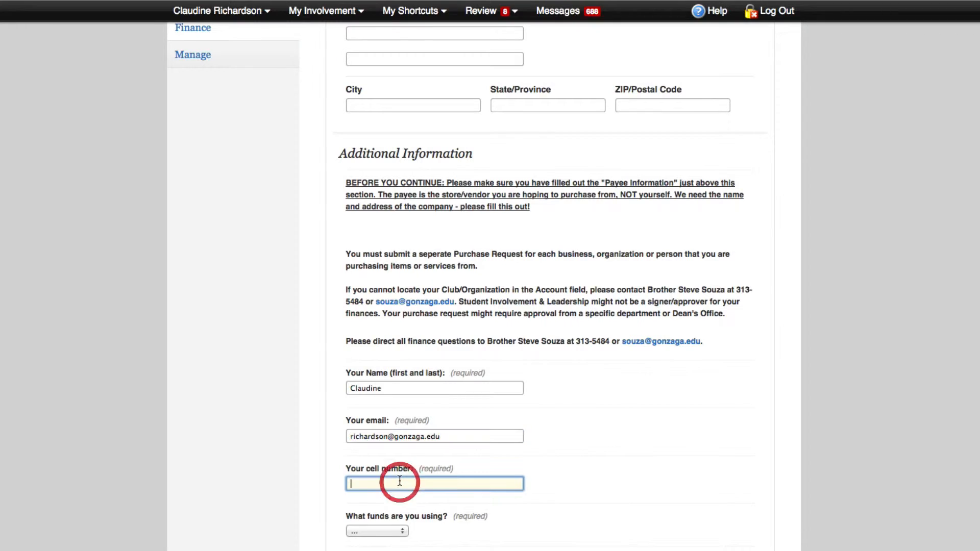
pyautogui.write('6123')
# - Choose Club Funds as the funding source
pyautogui.scroll(-3, 393, 230)
pyautogui.scroll(-3, 392, 234)
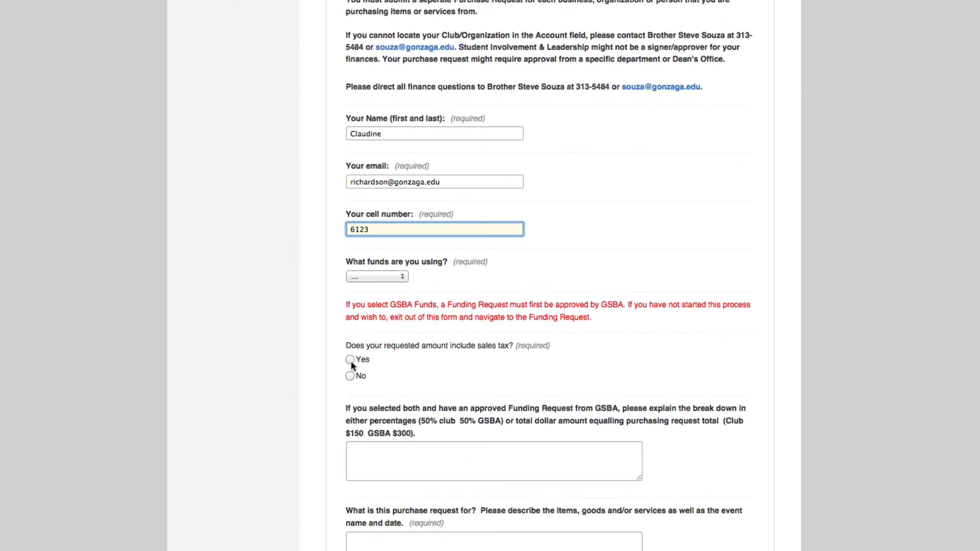
pyautogui.click(372, 276)
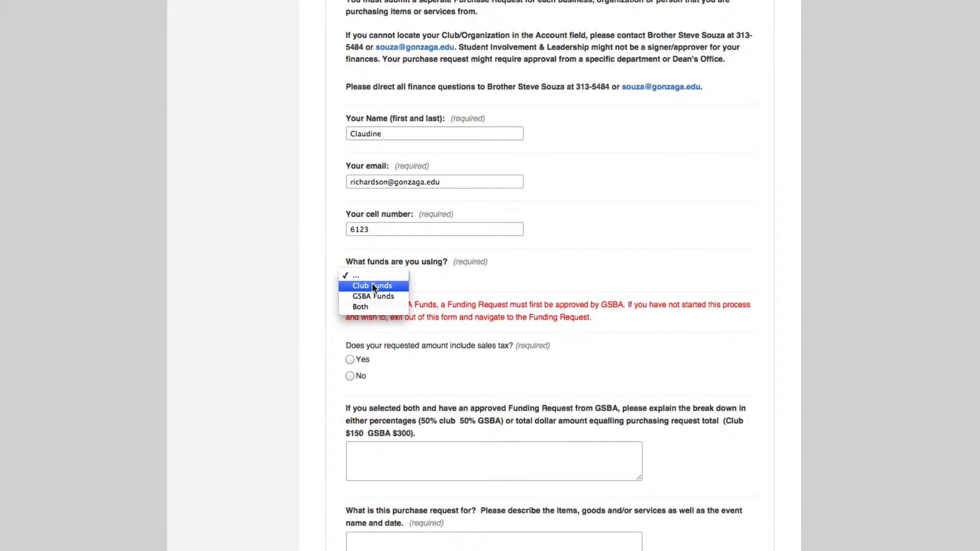
pyautogui.click(373, 286)
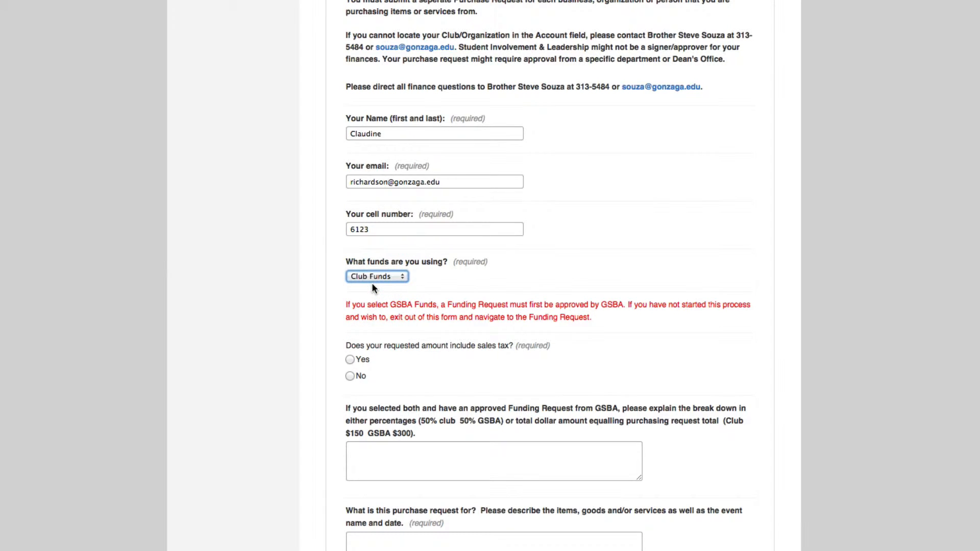
pyautogui.scroll(-2, 418, 365)
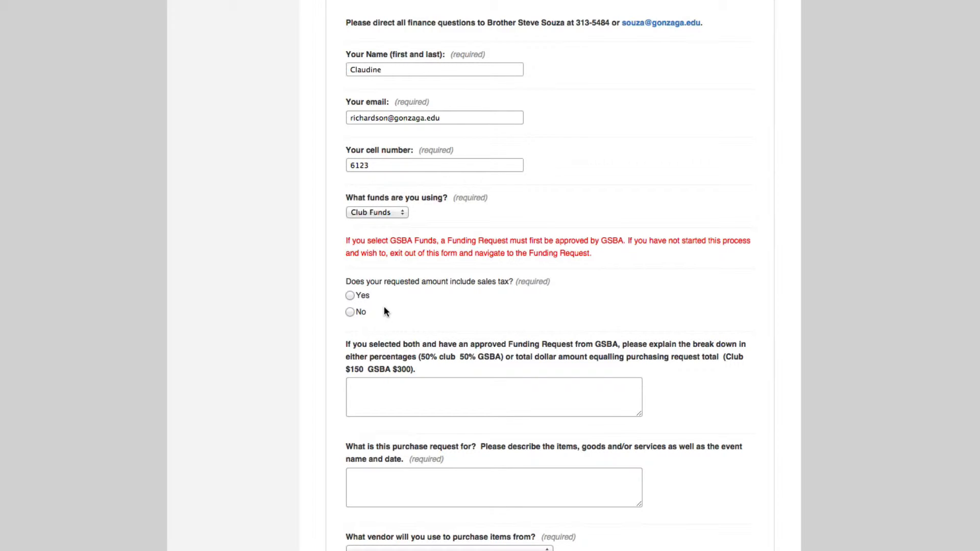
# - Answer Yes to the sales tax question and describe the purchase as Candy
pyautogui.click(349, 295)
pyautogui.scroll(-2, 463, 341)
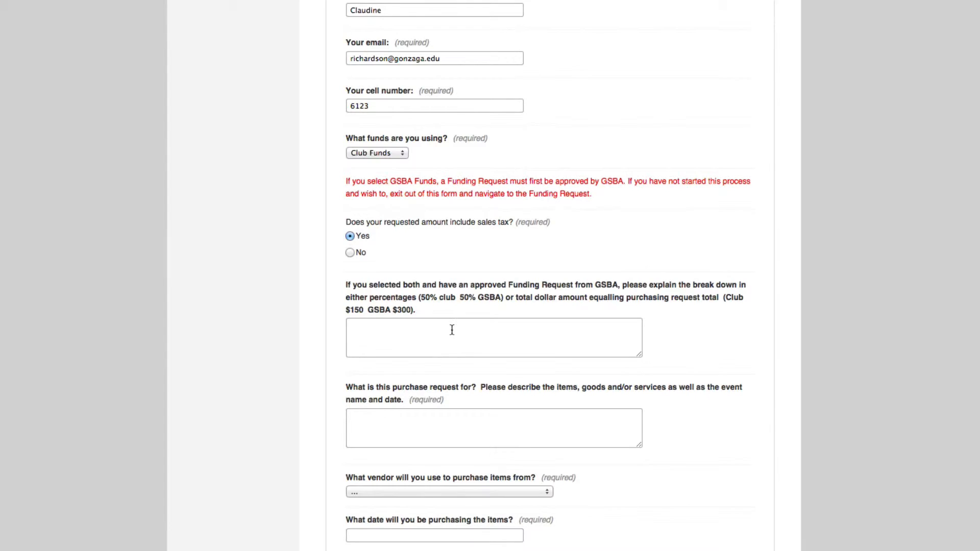
pyautogui.scroll(-2, 451, 330)
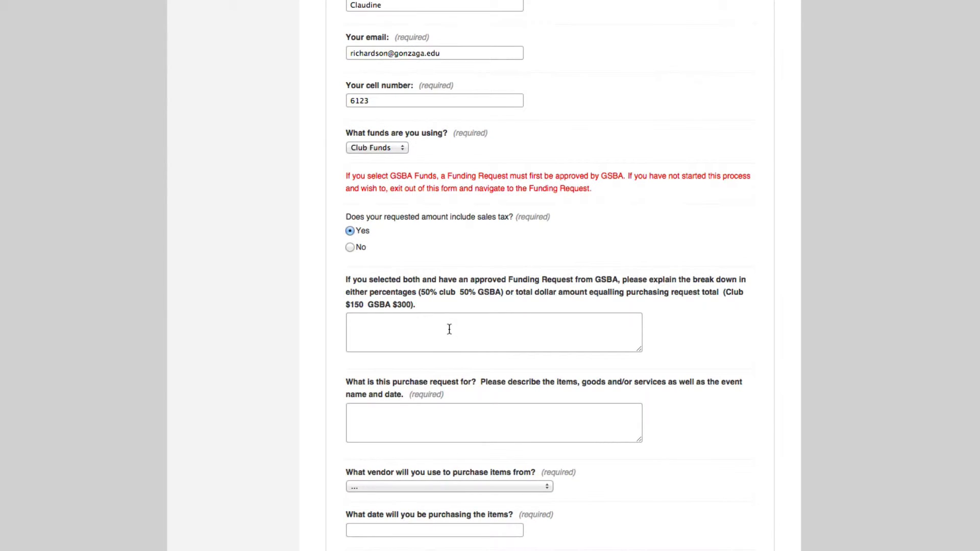
pyautogui.scroll(-1, 449, 333)
pyautogui.scroll(-1, 444, 318)
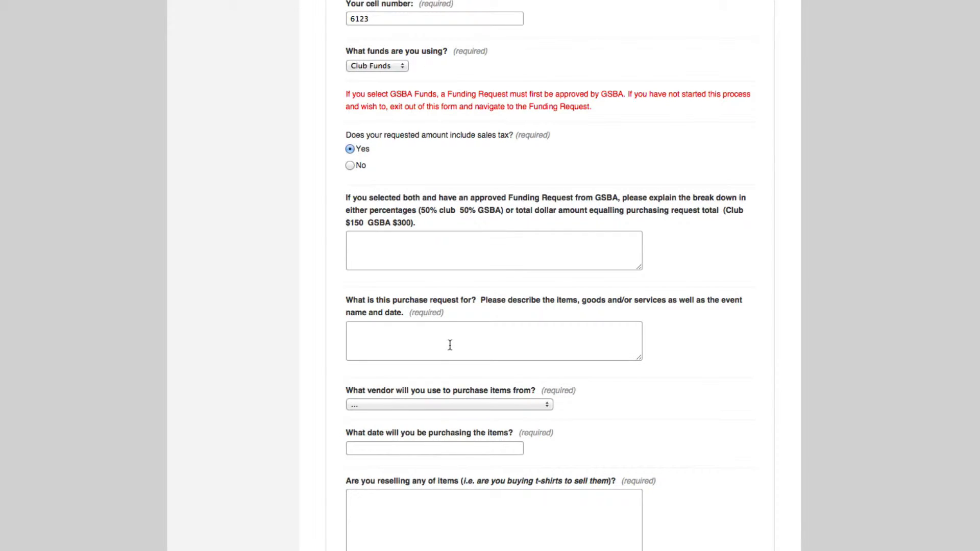
pyautogui.click(448, 343)
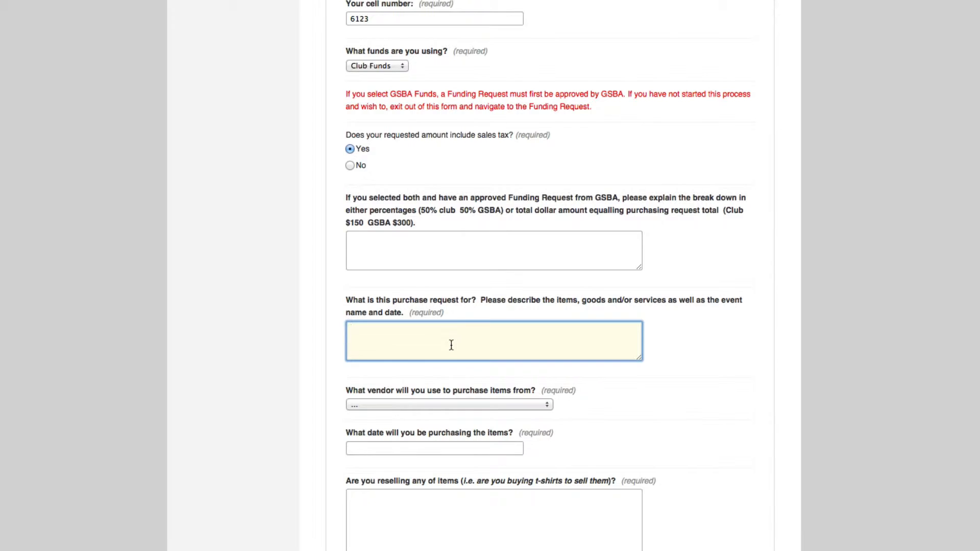
pyautogui.write('Candy')
pyautogui.scroll(-5, 579, 375)
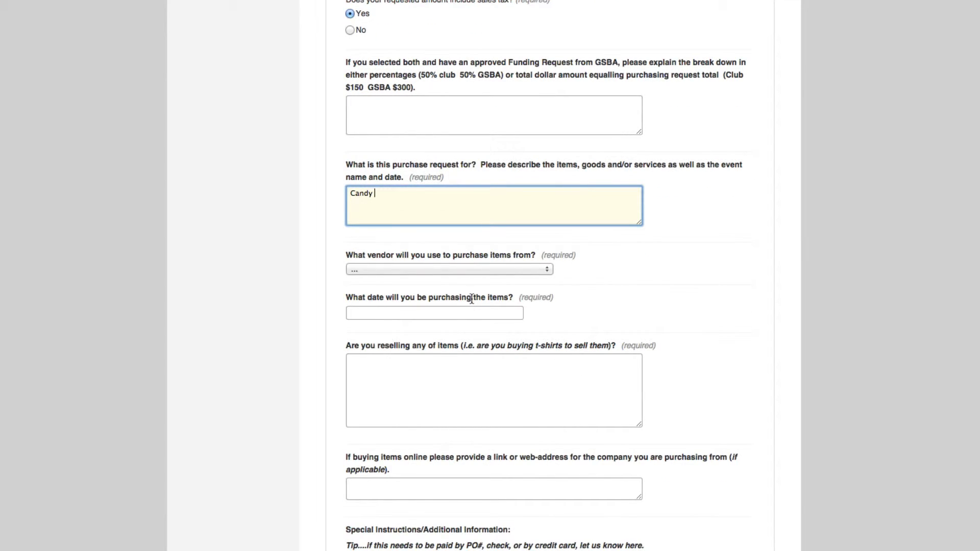
# - Pick Pizza Rita from the vendor dropdown list
pyautogui.click(463, 271)
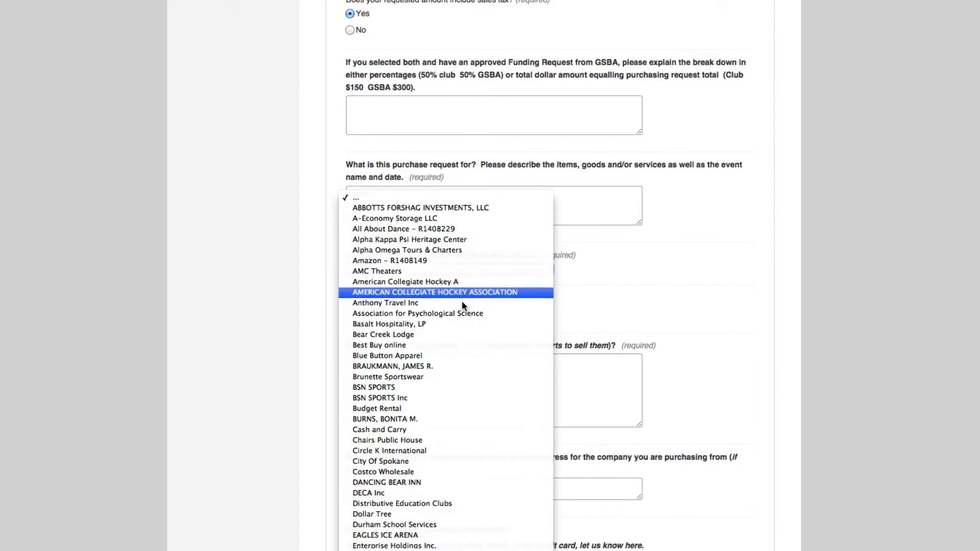
pyautogui.scroll(-10, 462, 305)
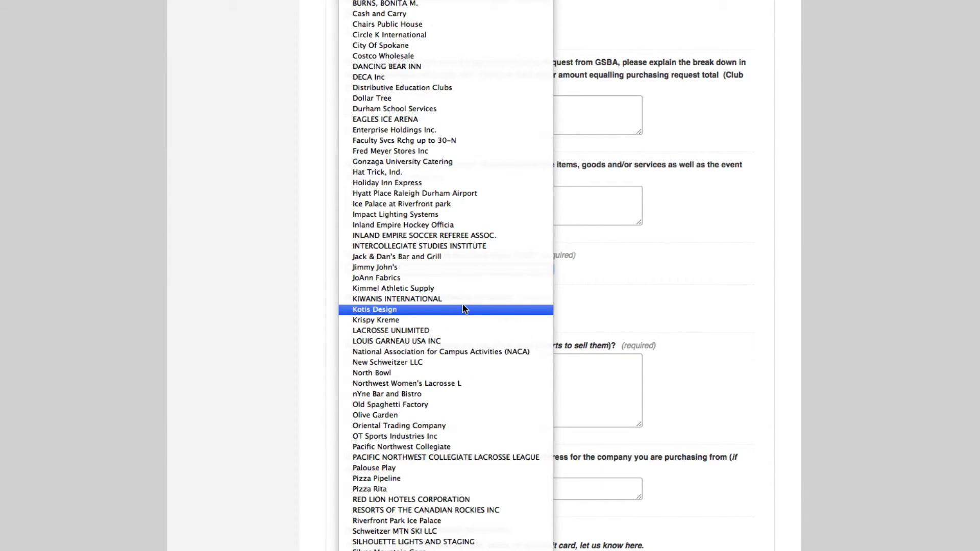
pyautogui.scroll(-5, 463, 305)
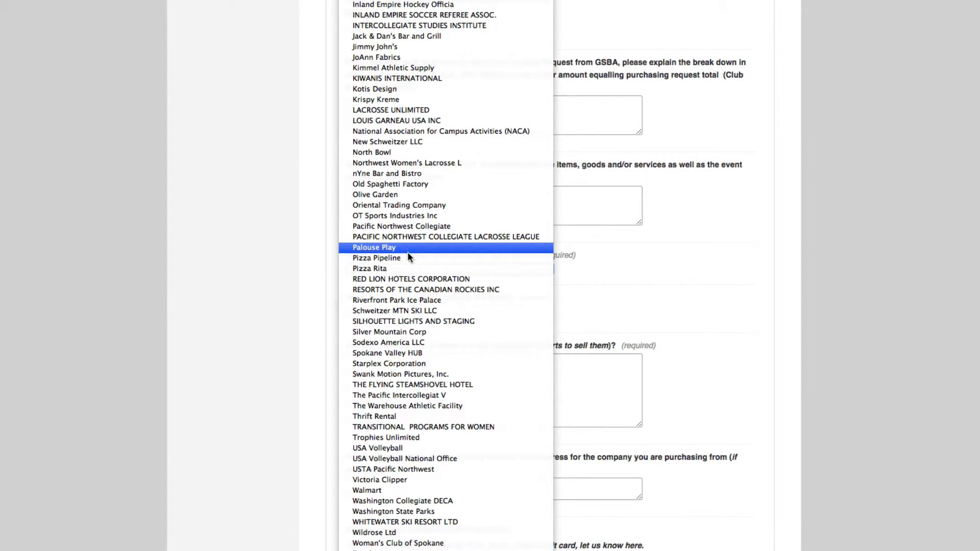
pyautogui.click(411, 269)
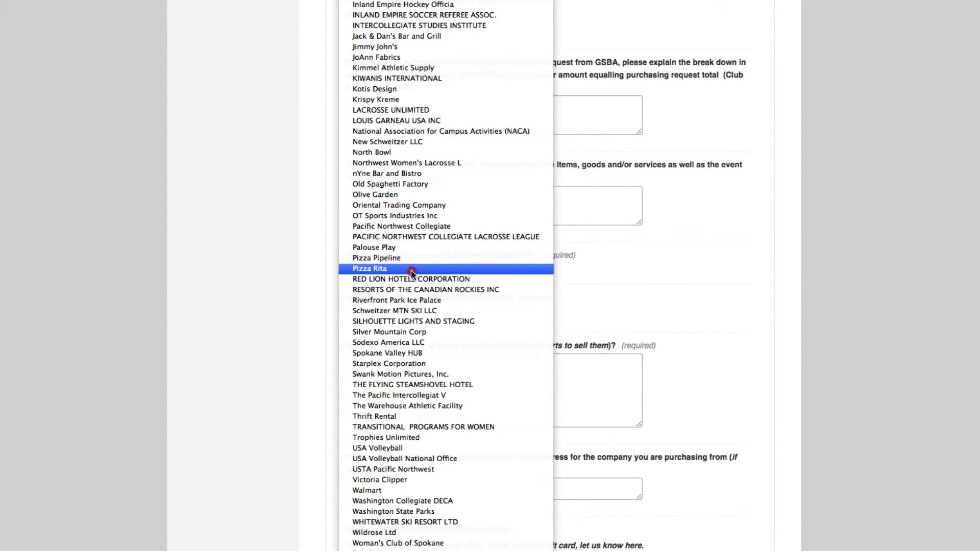
pyautogui.click(733, 265)
pyautogui.scroll(15, 730, 260)
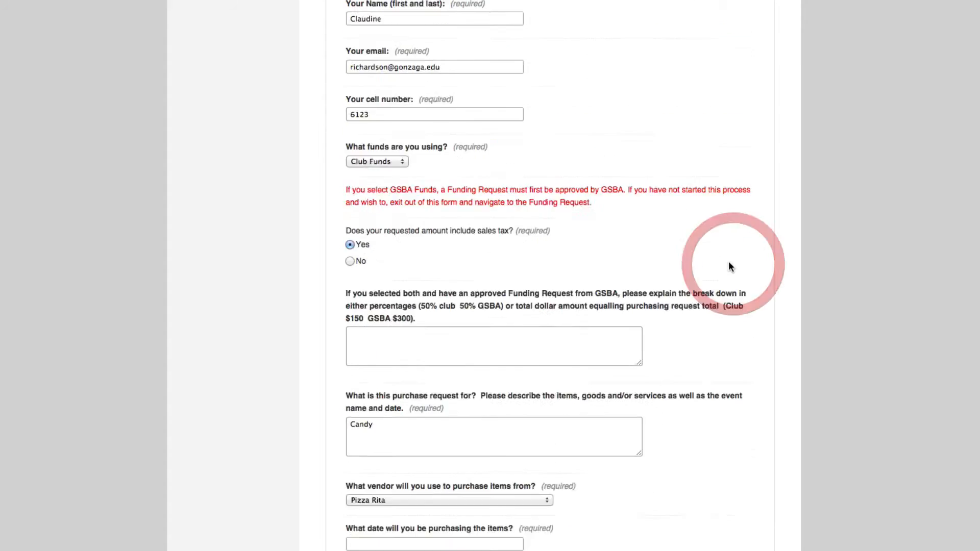
# - Replace the payee first name Macys with Pizza Rita
pyautogui.scroll(2, 719, 251)
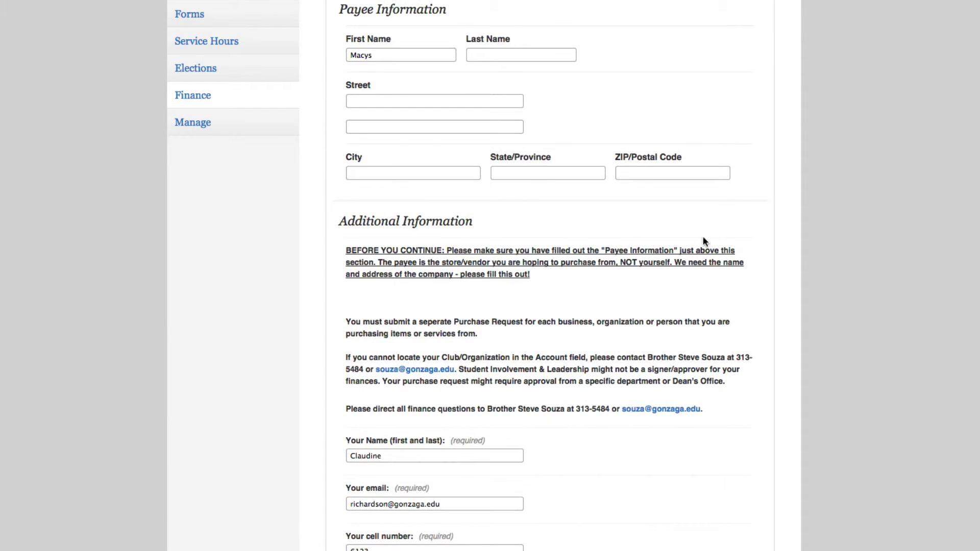
pyautogui.moveTo(375, 55); pyautogui.dragTo(342, 55)
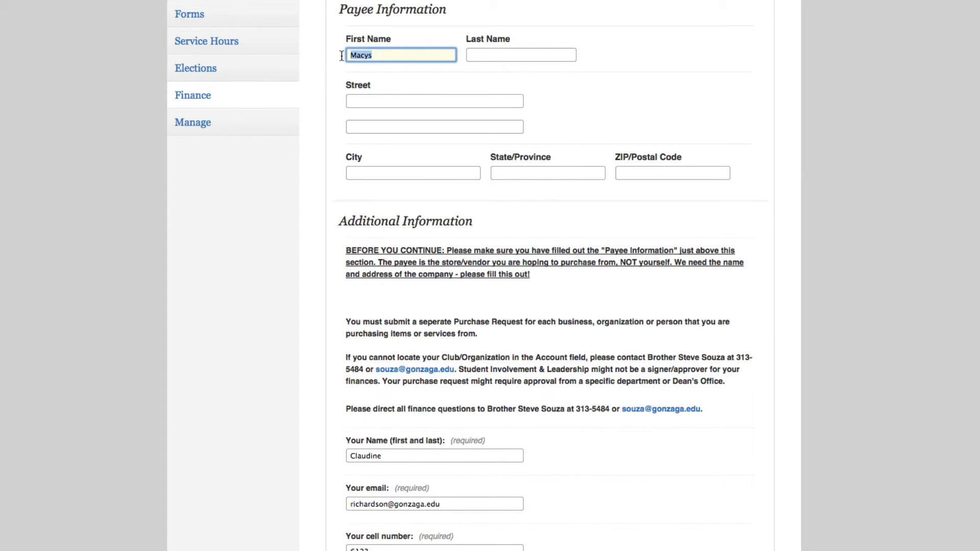
pyautogui.write('Pizza Rita')
pyautogui.click(647, 470)
pyautogui.scroll(-8, 648, 459)
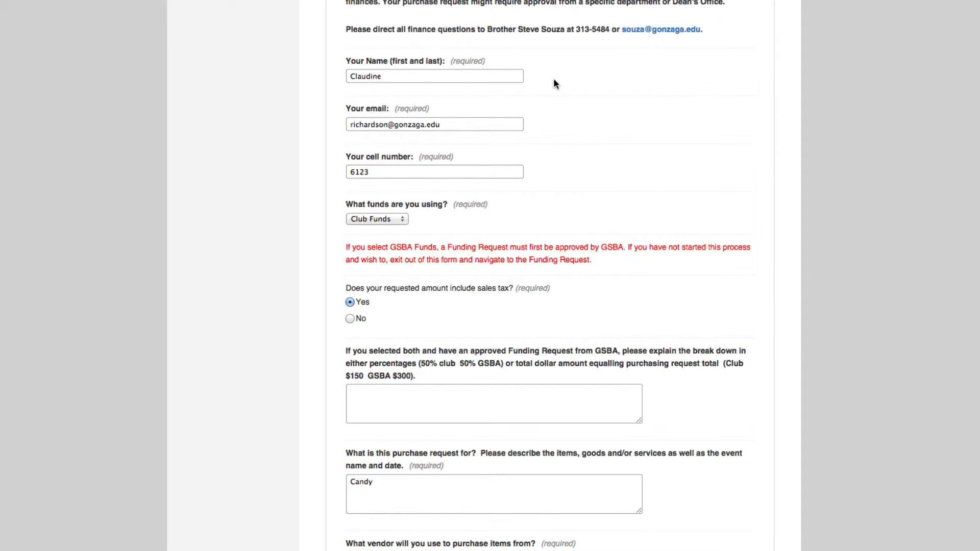
pyautogui.moveTo(569, 32); pyautogui.dragTo(708, 27)
pyautogui.click(667, 84)
# - Enter 6/10/2015 as the date the items will be purchased
pyautogui.scroll(-10, 668, 102)
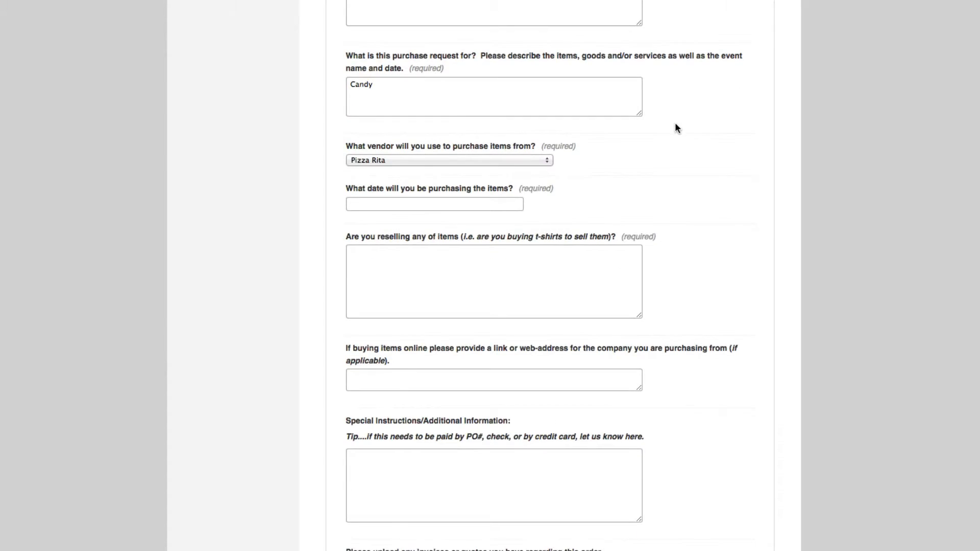
pyautogui.click(441, 208)
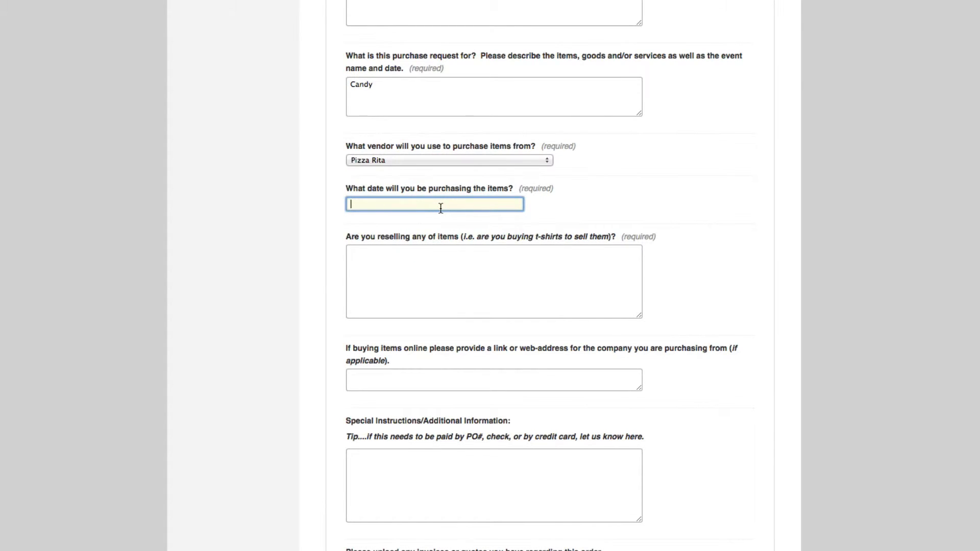
pyautogui.write('6/10/20')
pyautogui.write('15')
pyautogui.click(720, 265)
pyautogui.scroll(-2, 721, 266)
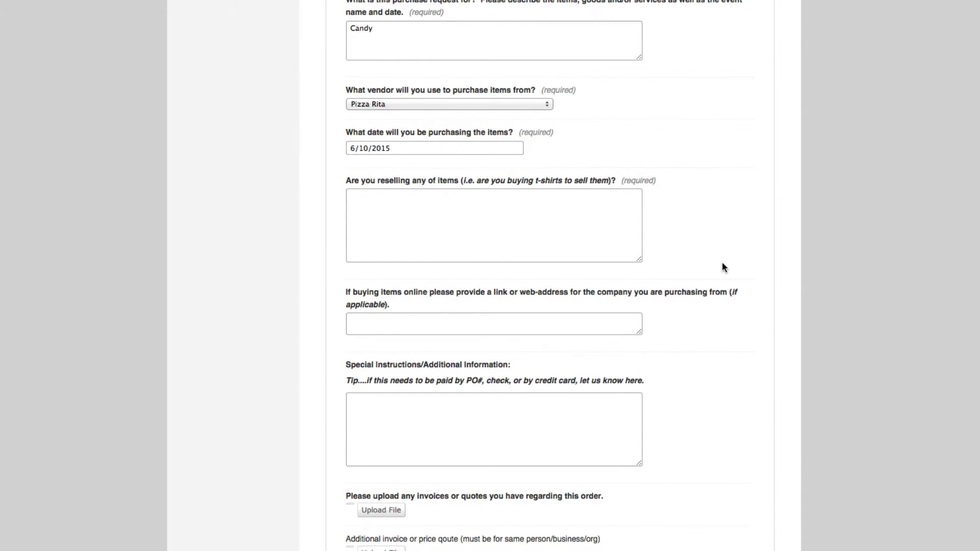
# - Answer No to both the reselling question and the online vendor web address
pyautogui.click(570, 246)
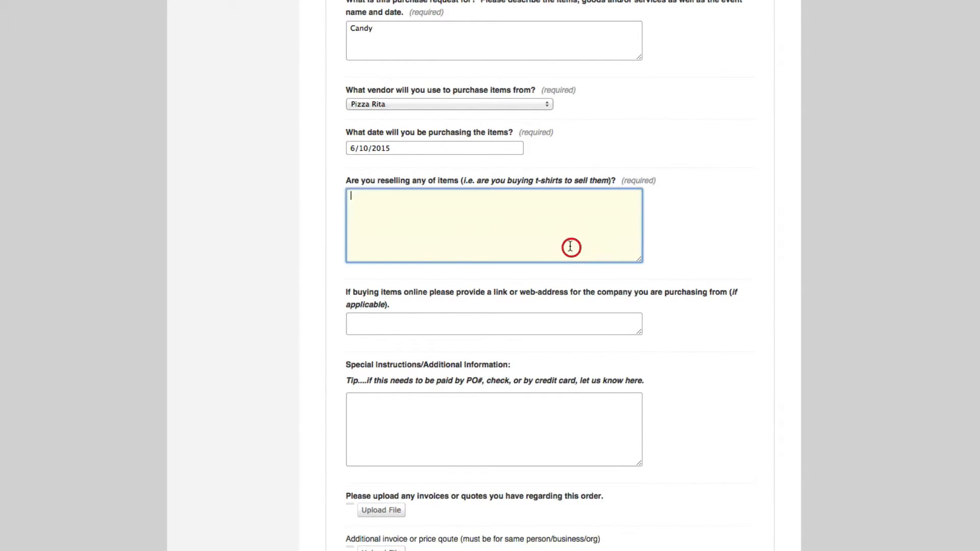
pyautogui.write('No')
pyautogui.scroll(-4, 514, 365)
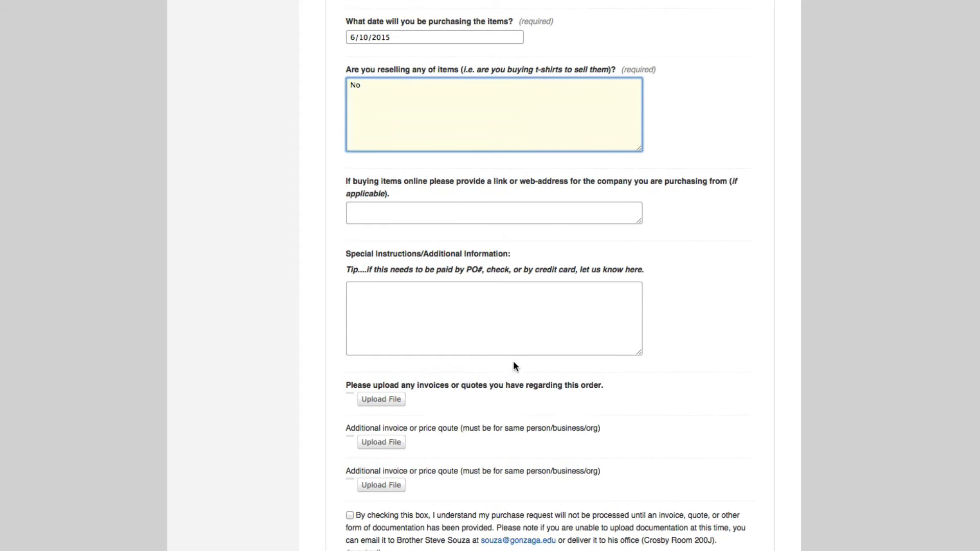
pyautogui.click(437, 220)
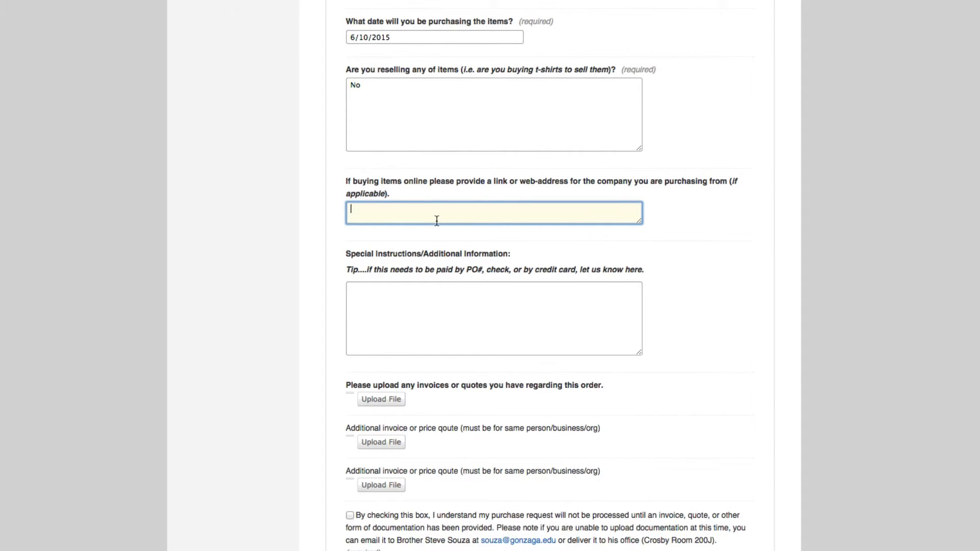
pyautogui.write('No')
pyautogui.scroll(-5, 446, 303)
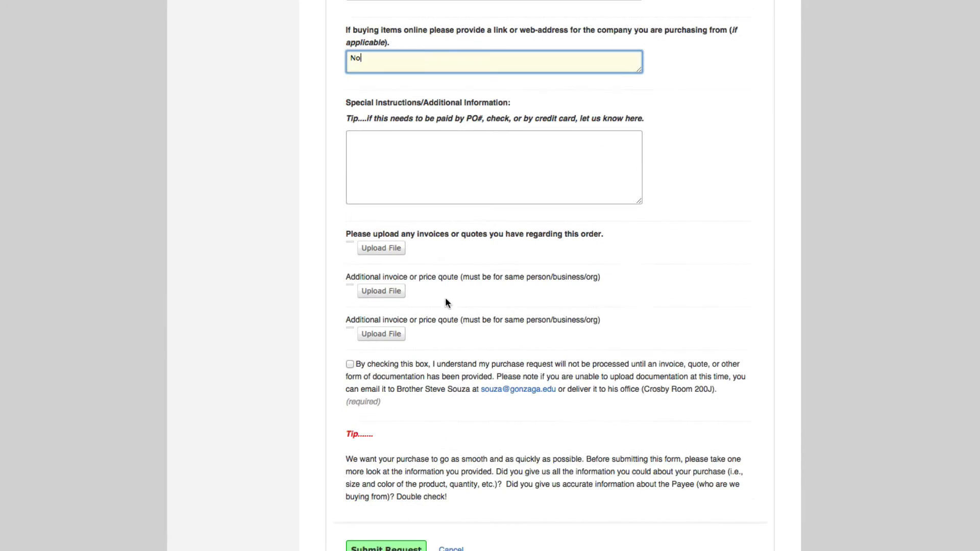
# - Add Check as the special payment instruction and submit the request
pyautogui.click(431, 169)
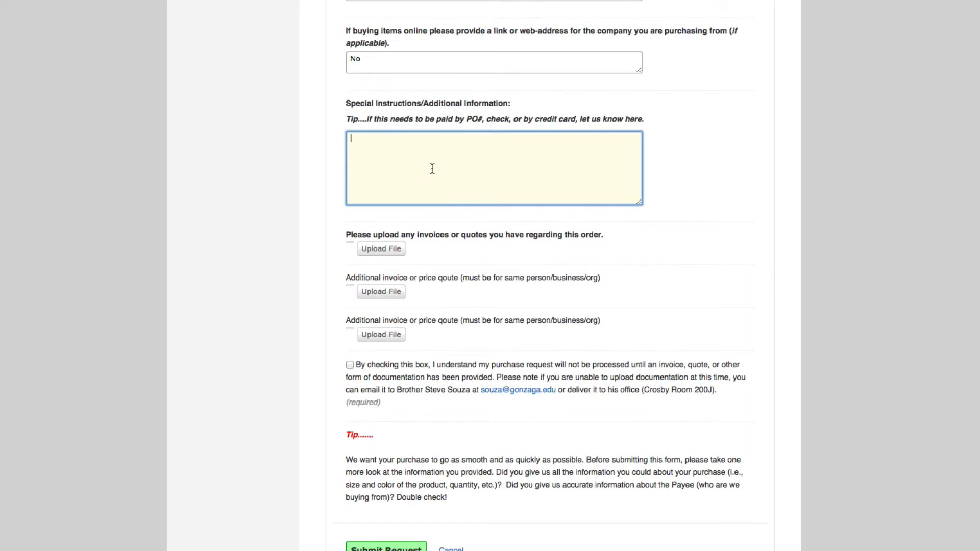
pyautogui.write('Check')
pyautogui.click(650, 272)
pyautogui.scroll(-2, 650, 272)
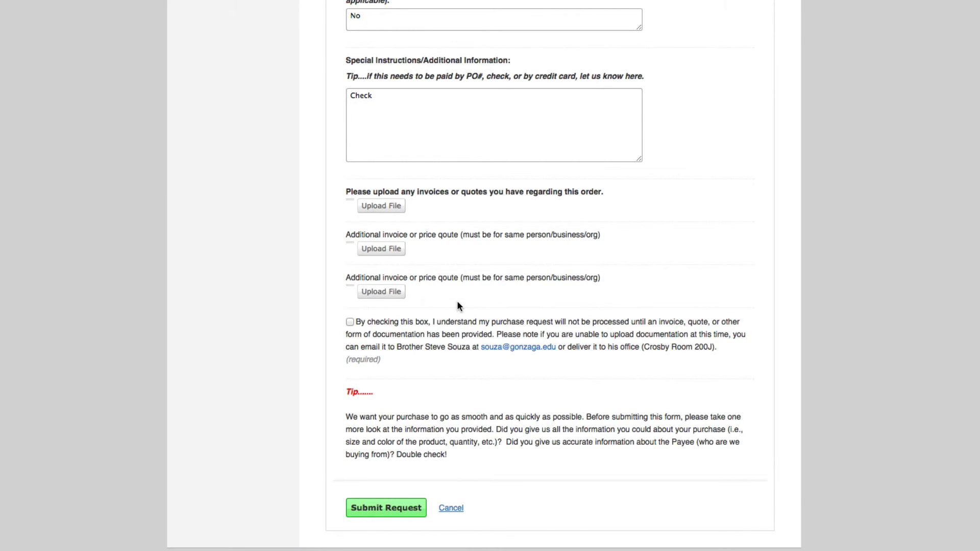
pyautogui.click(382, 512)
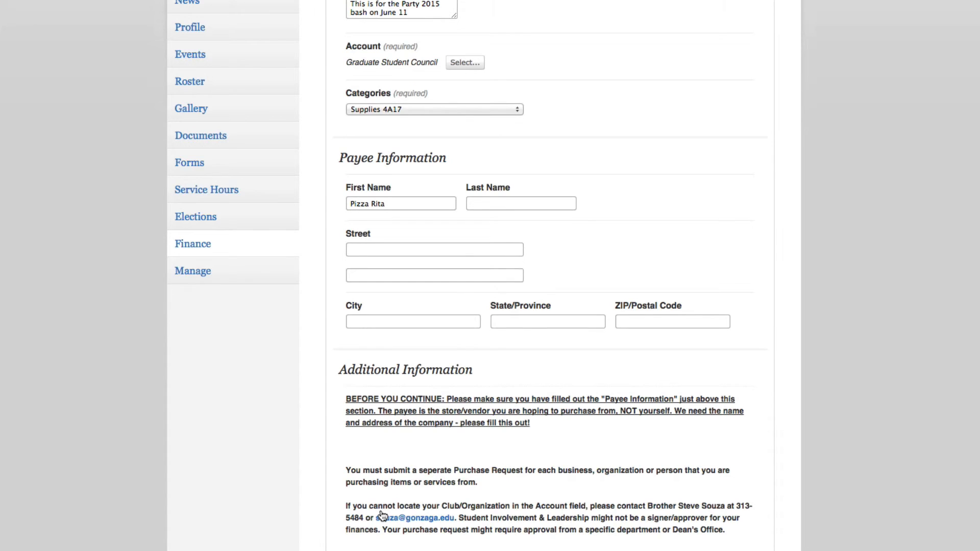
# - Tick the required documentation acknowledgement on the reloaded form and resubmit the purchase request
pyautogui.scroll(-9, 382, 510)
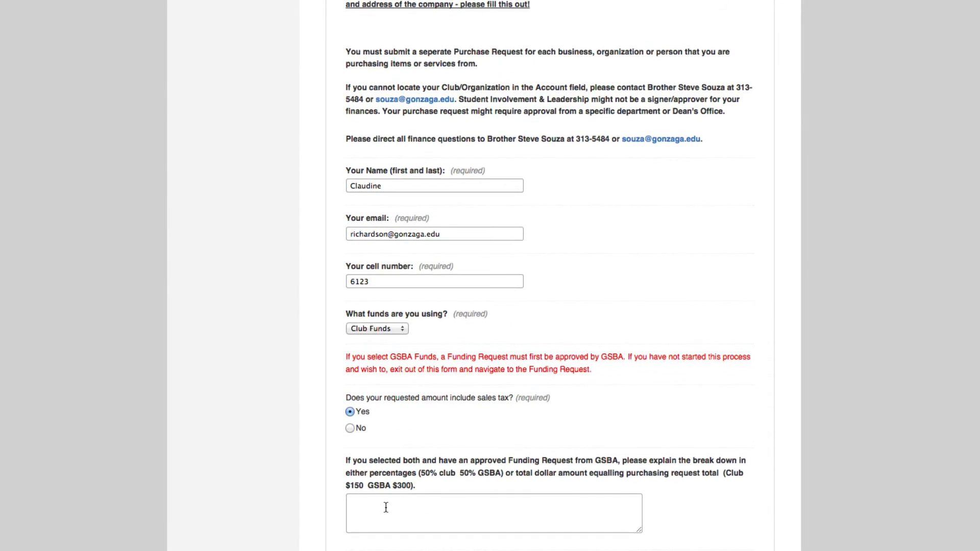
pyautogui.scroll(-6, 430, 392)
pyautogui.scroll(-10, 432, 392)
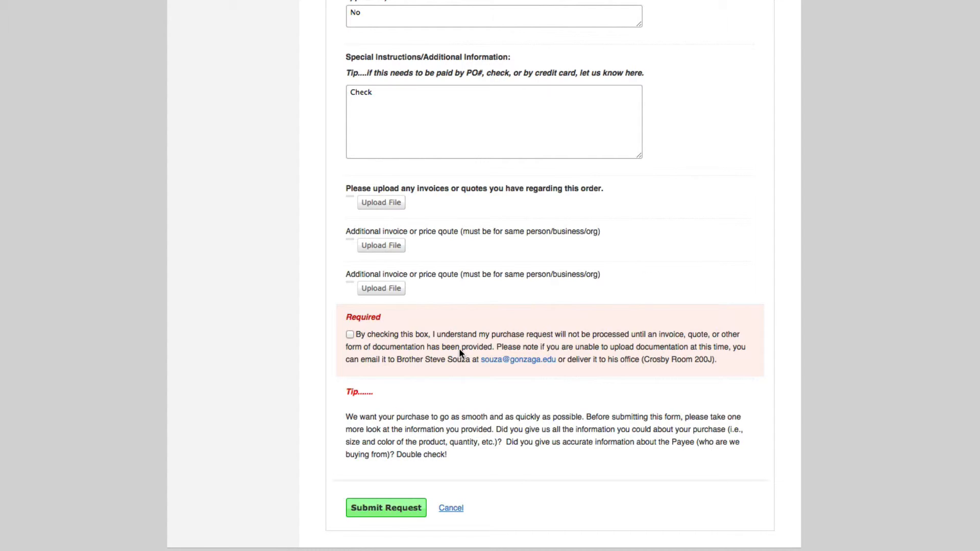
pyautogui.click(349, 335)
pyautogui.click(386, 510)
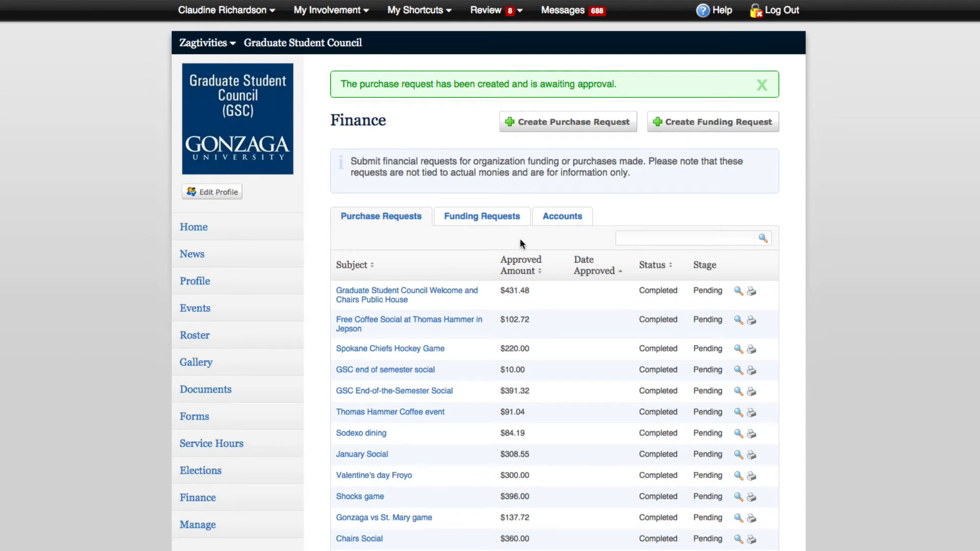
pyautogui.scroll(-3, 343, 262)
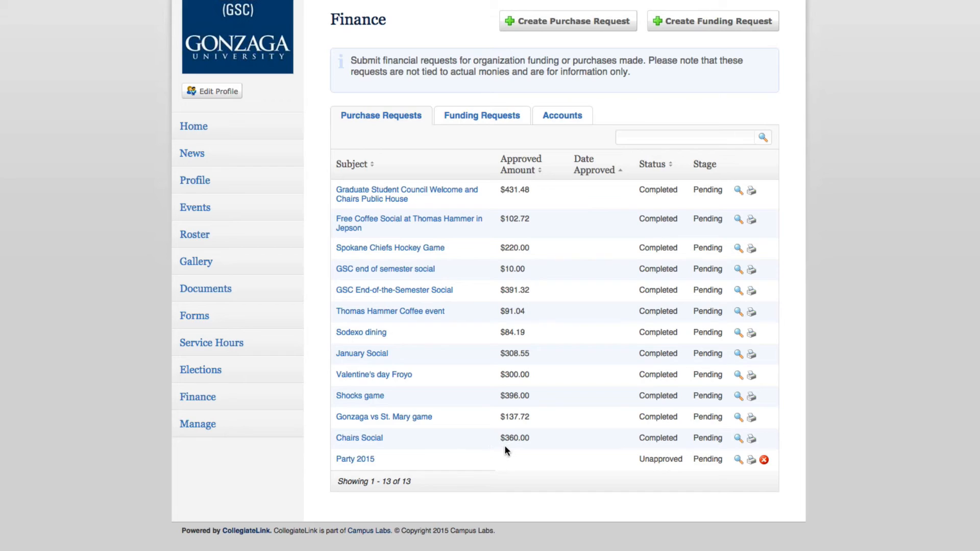
pyautogui.click(739, 438)
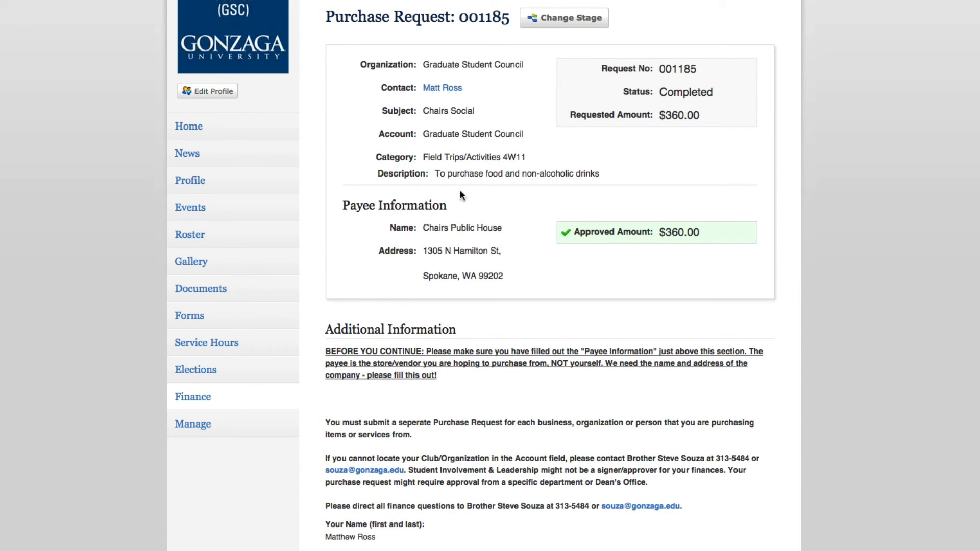
pyautogui.scroll(-3, 560, 268)
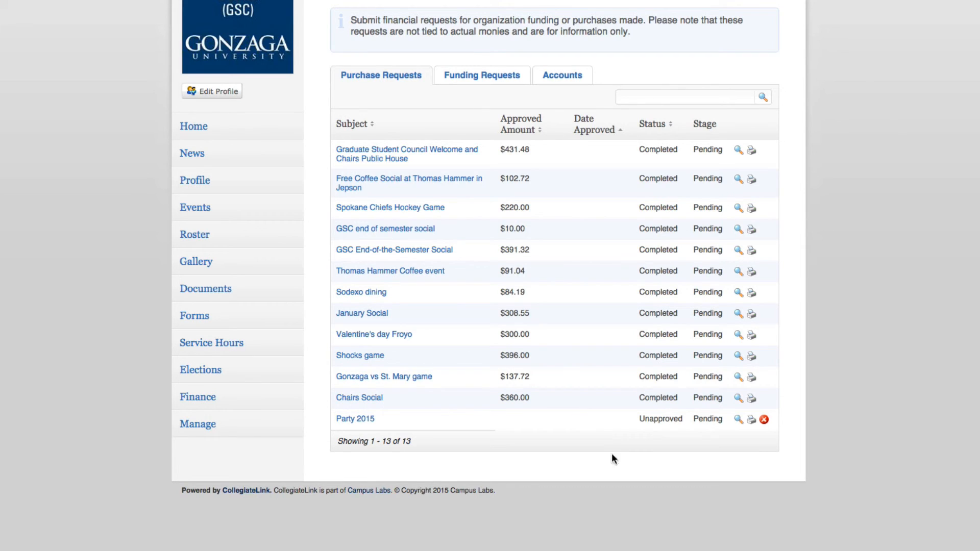
pyautogui.click(739, 420)
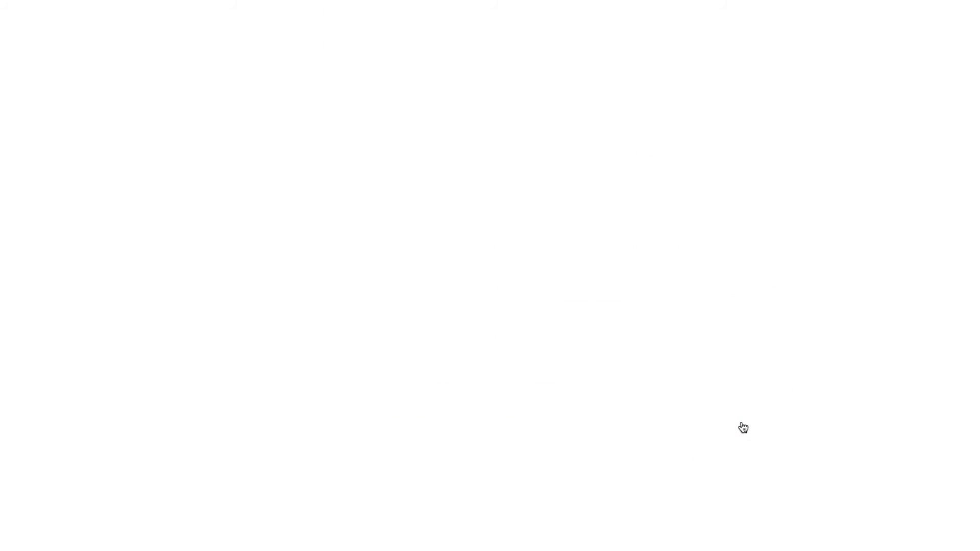
pyautogui.scroll(-5, 741, 418)
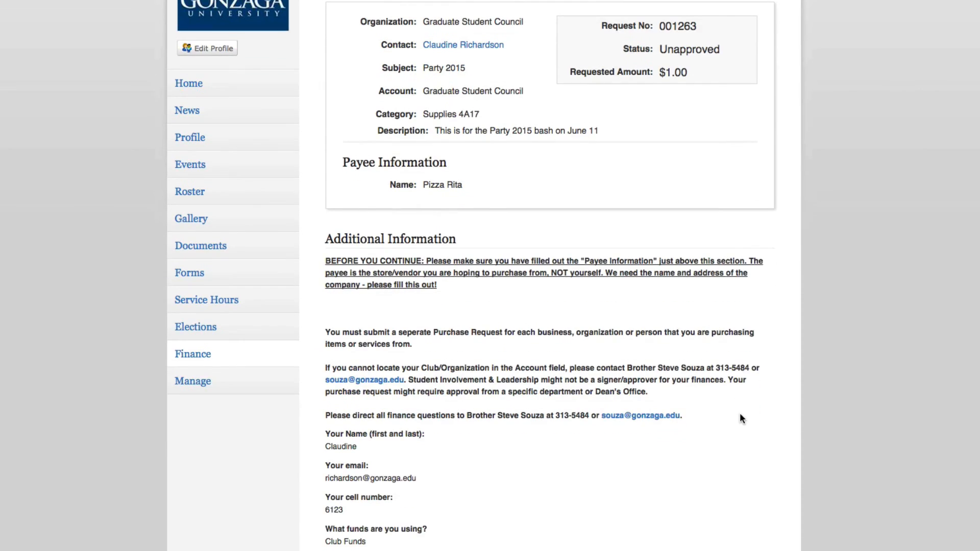
pyautogui.scroll(-7, 740, 416)
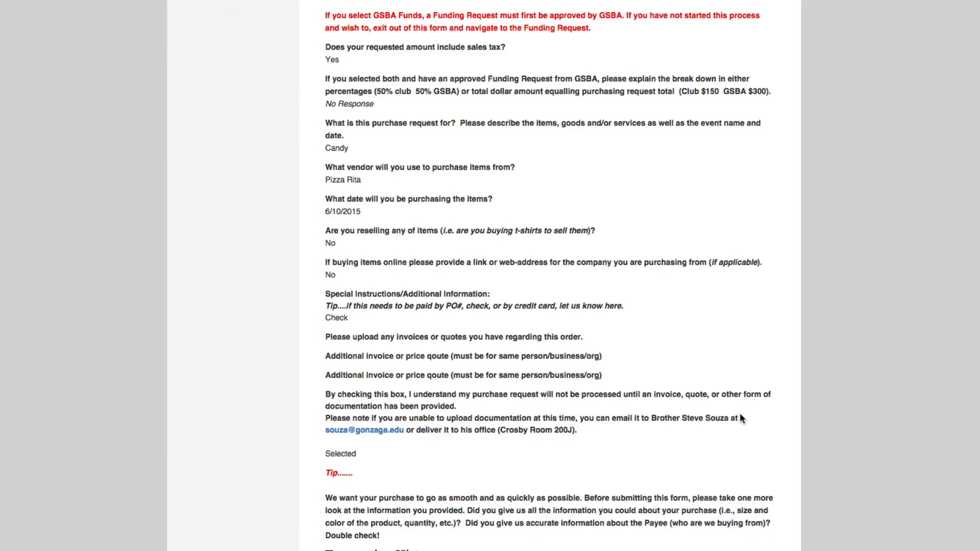
pyautogui.scroll(8, 740, 416)
pyautogui.scroll(5, 741, 417)
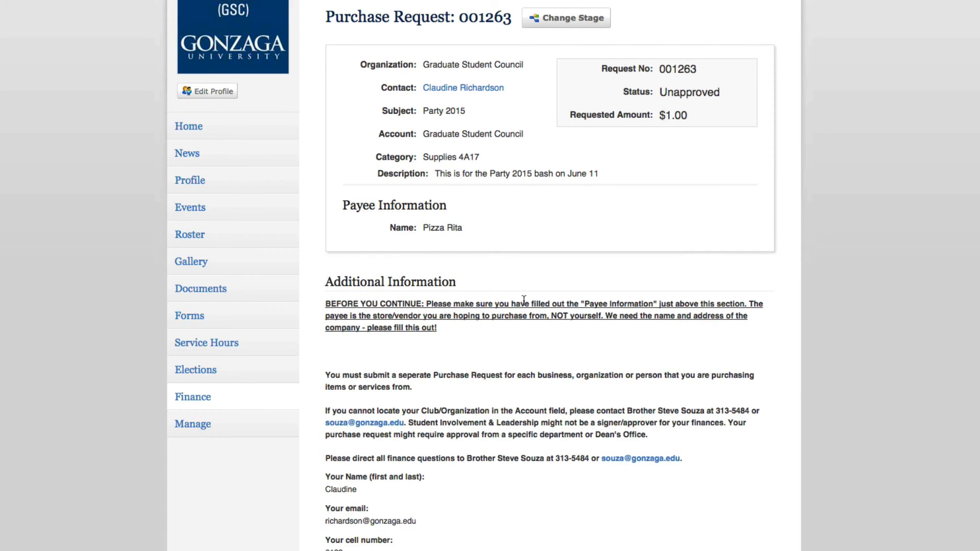